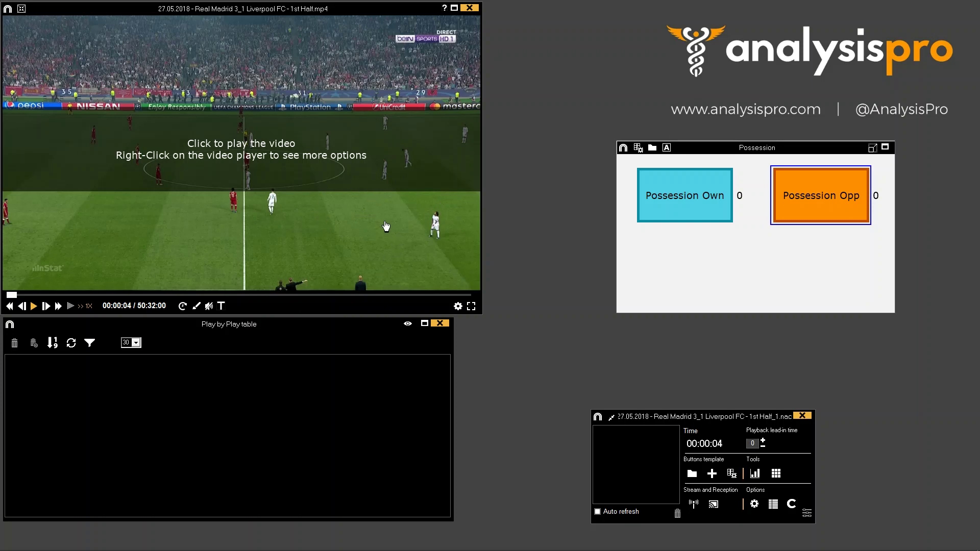
# - Play the match and tag alternating possessions: Own, Opp, Own, Opp
pyautogui.click(381, 200)
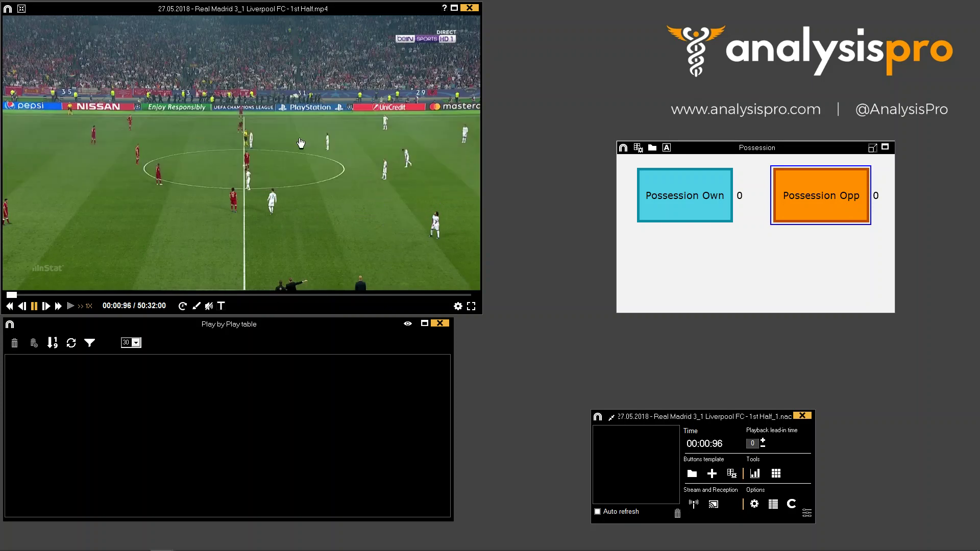
pyautogui.click(656, 199)
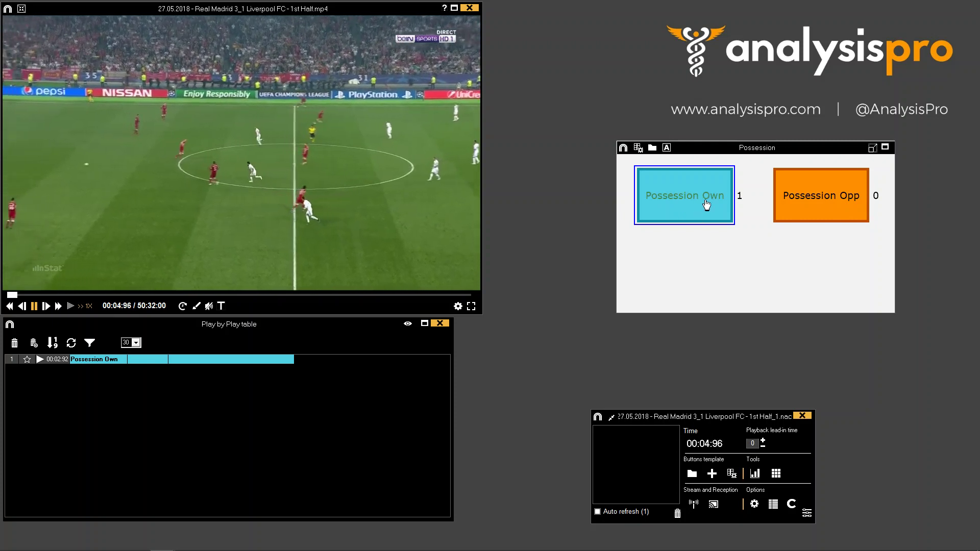
pyautogui.click(826, 194)
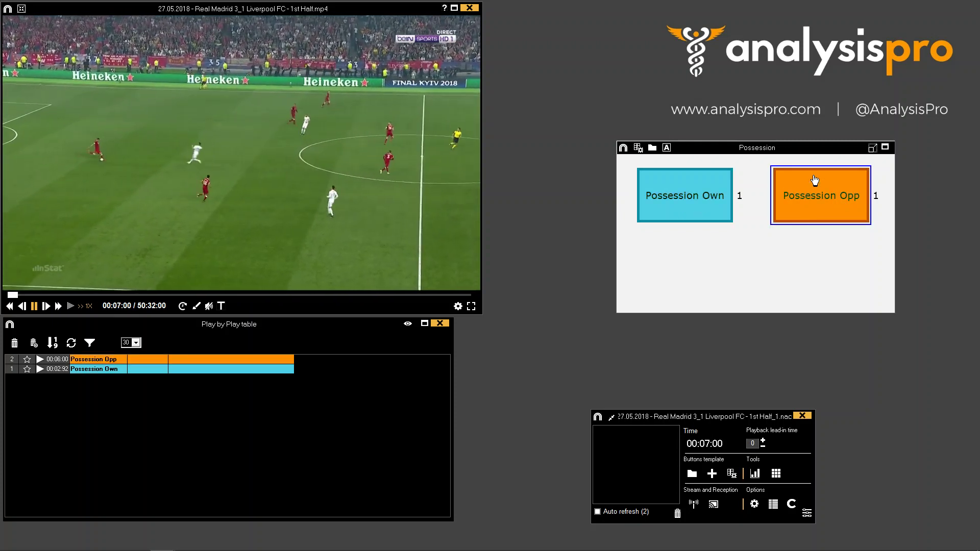
pyautogui.click(684, 211)
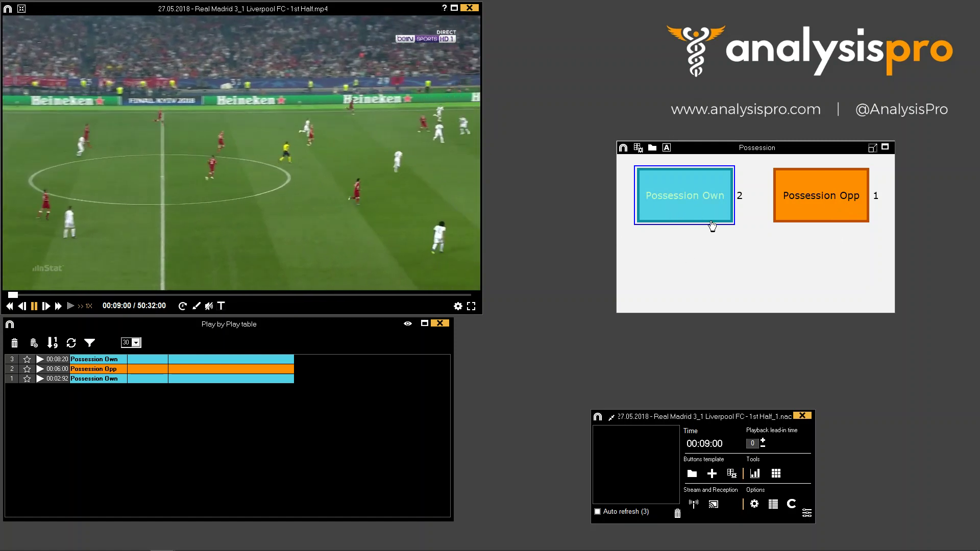
pyautogui.click(829, 201)
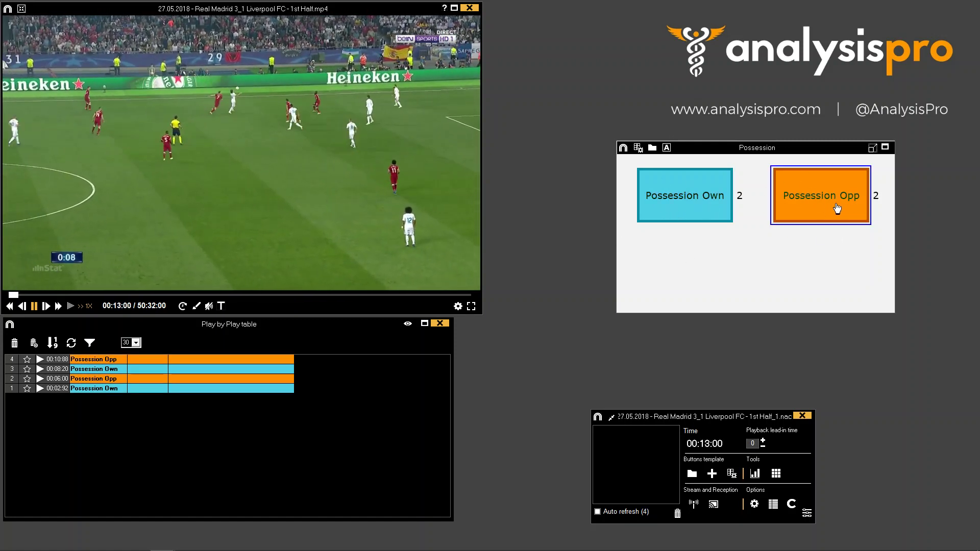
# - Pause the video and bring up the timeline's descriptor calculator, moved clear of the timeline
pyautogui.press('space')
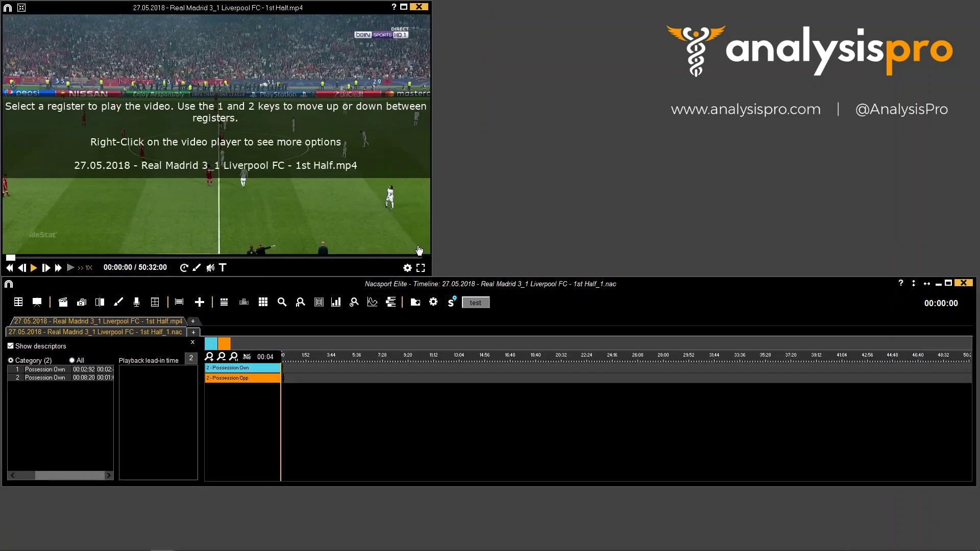
pyautogui.click(347, 179)
pyautogui.click(347, 183)
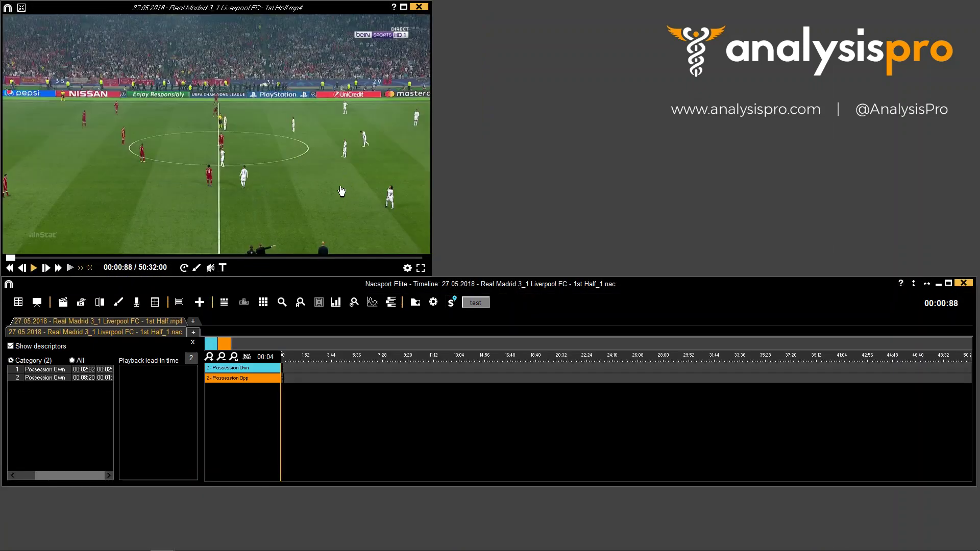
pyautogui.click(354, 305)
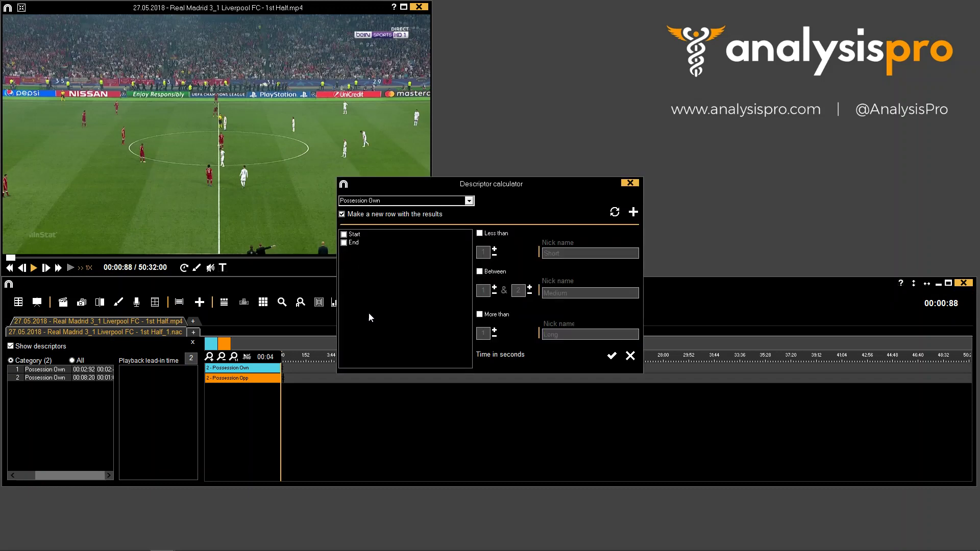
pyautogui.moveTo(504, 188); pyautogui.dragTo(606, 76)
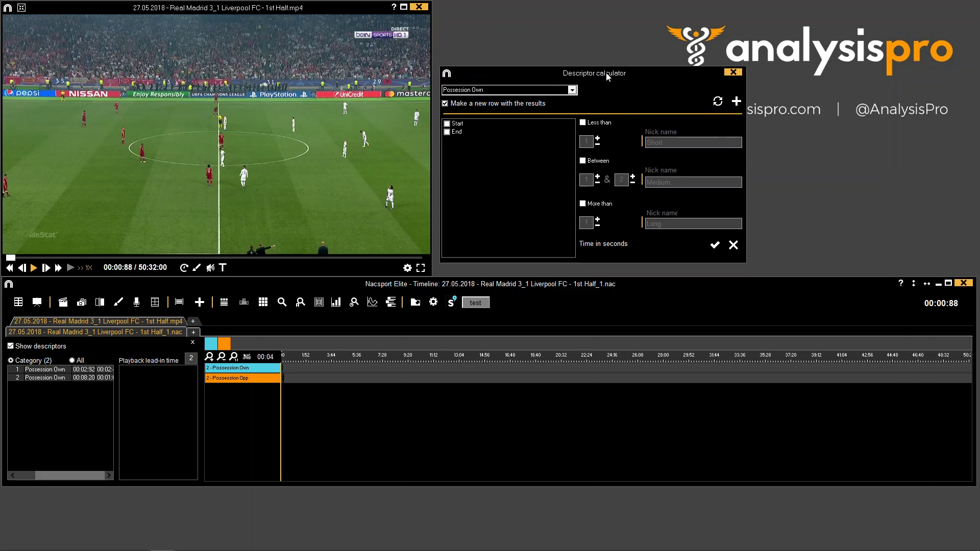
# - Set the calculator to Possession Own, measured from clip start, with a less-than-20-seconds band
pyautogui.click(573, 91)
pyautogui.click(573, 91)
pyautogui.click(447, 124)
pyautogui.click(582, 123)
pyautogui.write('20')
pyautogui.click(572, 90)
pyautogui.click(490, 101)
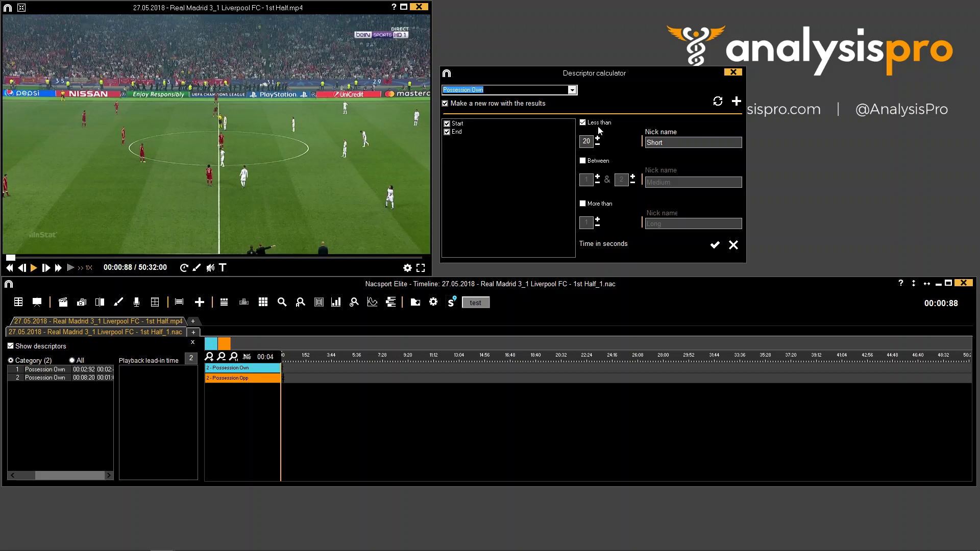
# - Save the less-than-20-seconds band as the 'Short Poss' calculation
pyautogui.click(736, 102)
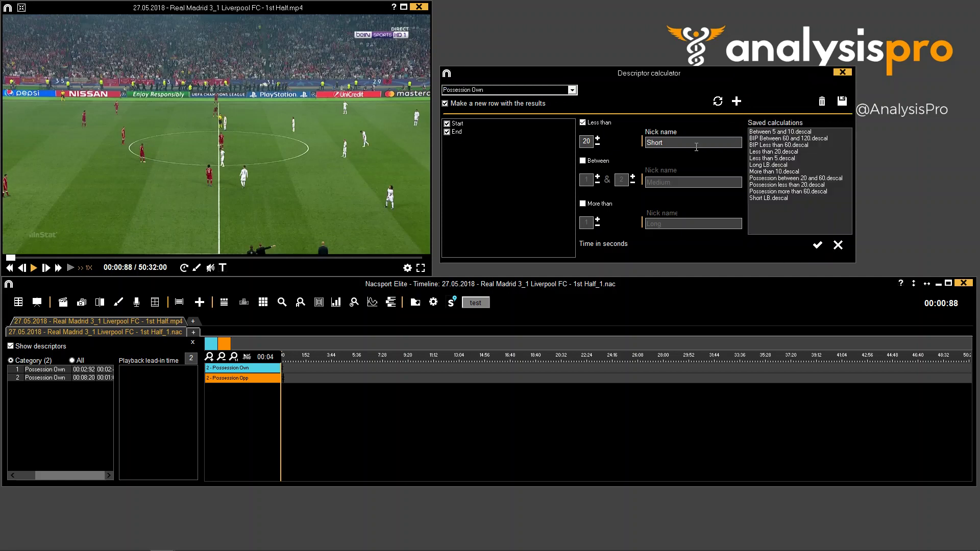
pyautogui.click(842, 101)
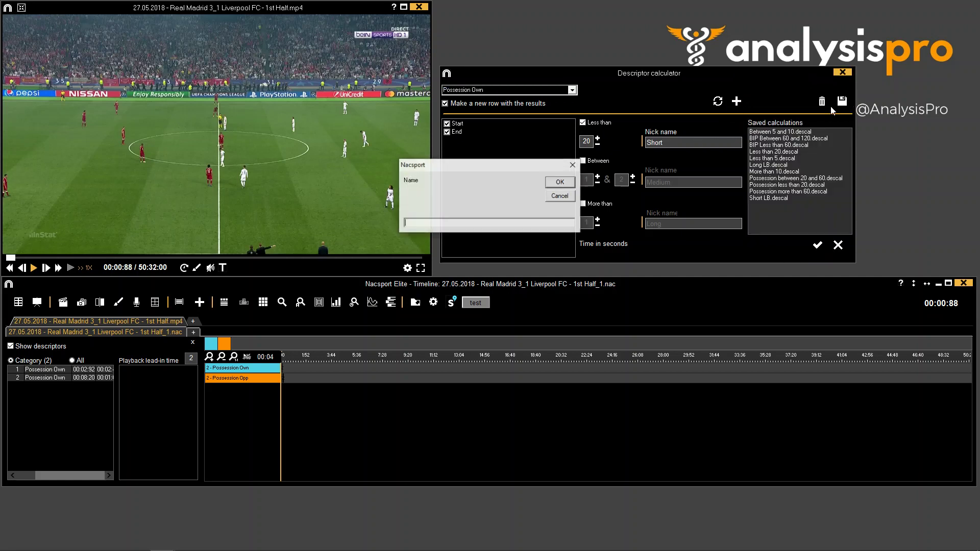
pyautogui.write('Short Poss')
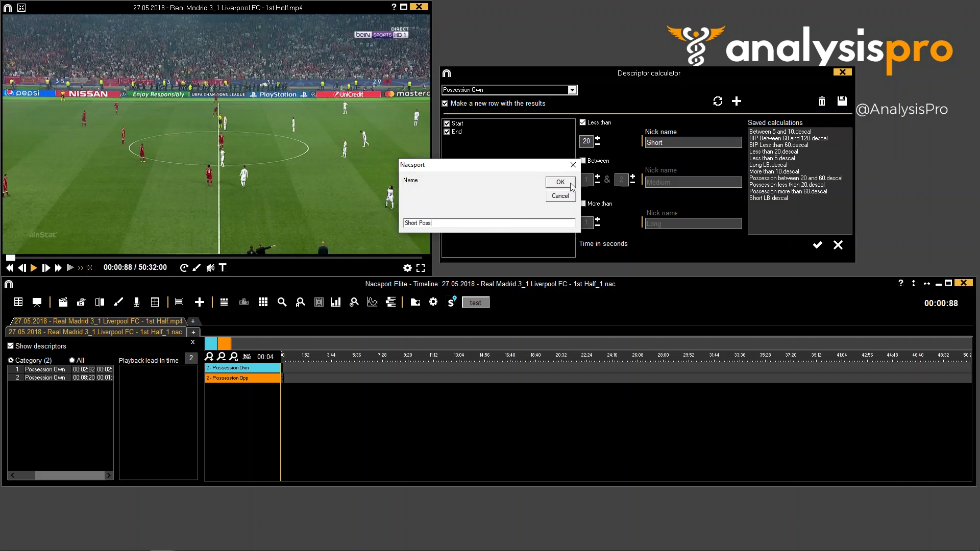
pyautogui.click(569, 182)
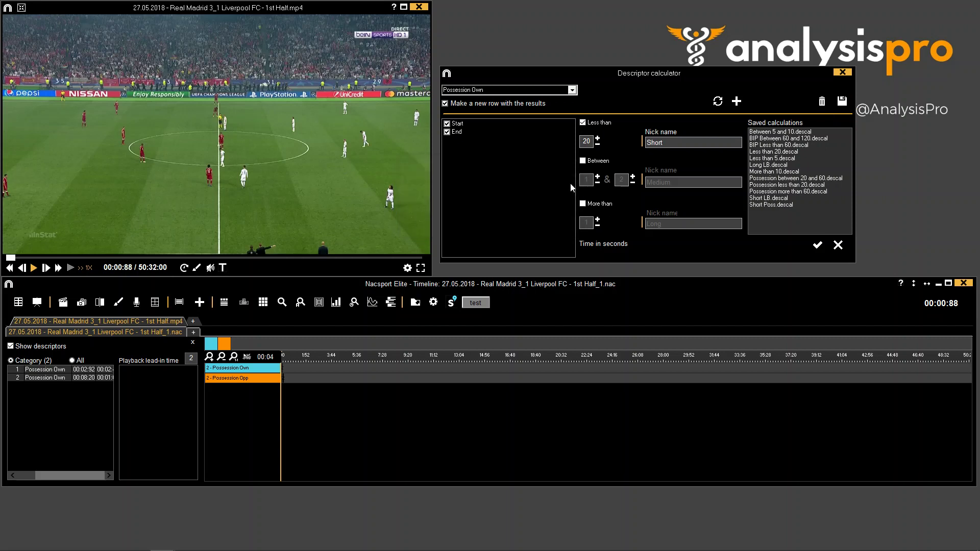
# - Switch to a between 20 and 60 seconds band and save it as 'Medium Poss'
pyautogui.click(582, 123)
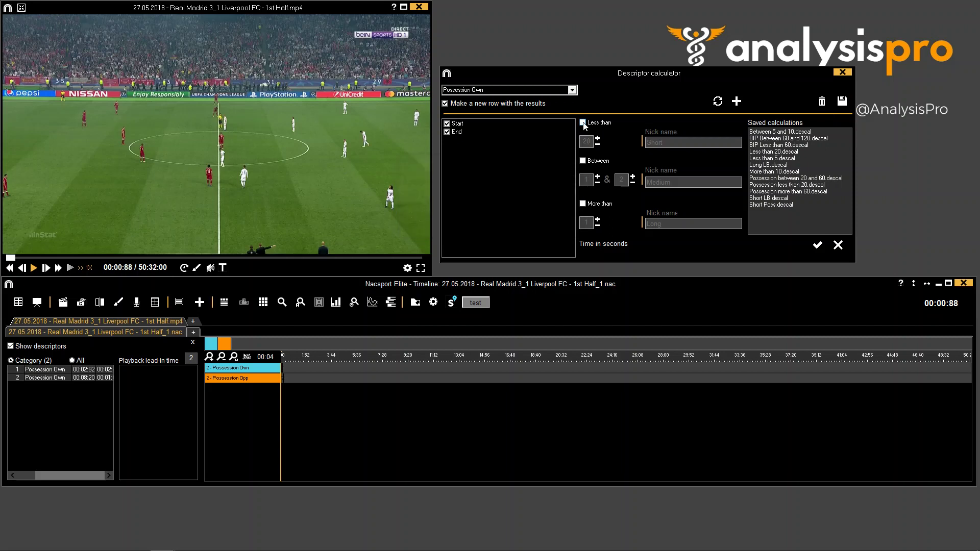
pyautogui.click(582, 161)
pyautogui.write('20')
pyautogui.write('60')
pyautogui.click(842, 102)
pyautogui.write('Med')
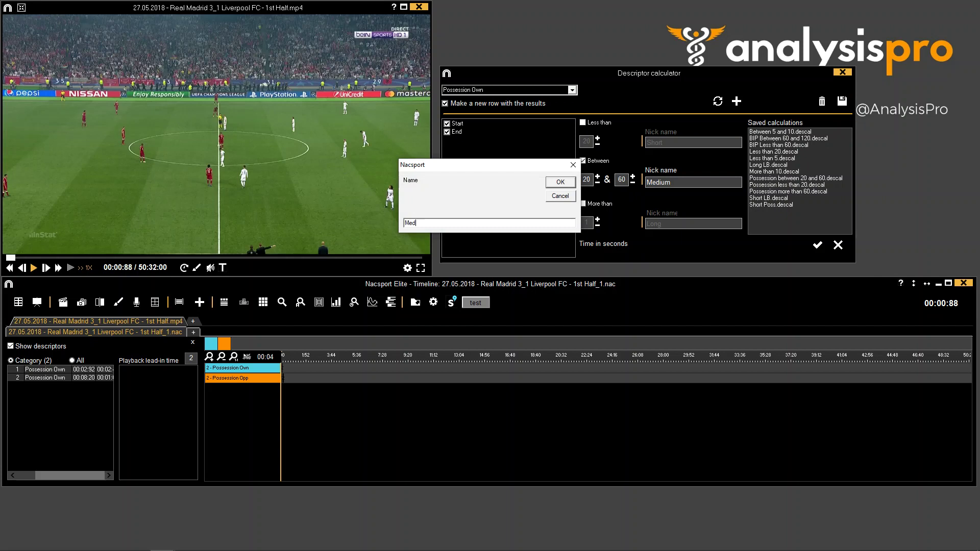
pyautogui.write('ium Poss')
pyautogui.click(561, 182)
# - Set a more-than-60 band, save it as 'Long Poss', then re-enable all three bands
pyautogui.click(582, 161)
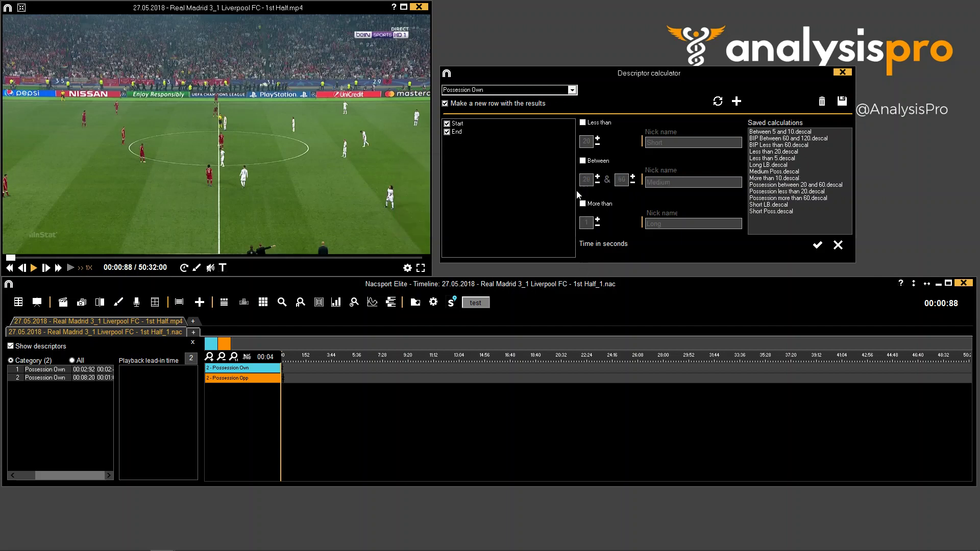
pyautogui.click(582, 204)
pyautogui.click(584, 222)
pyautogui.write('60')
pyautogui.click(842, 101)
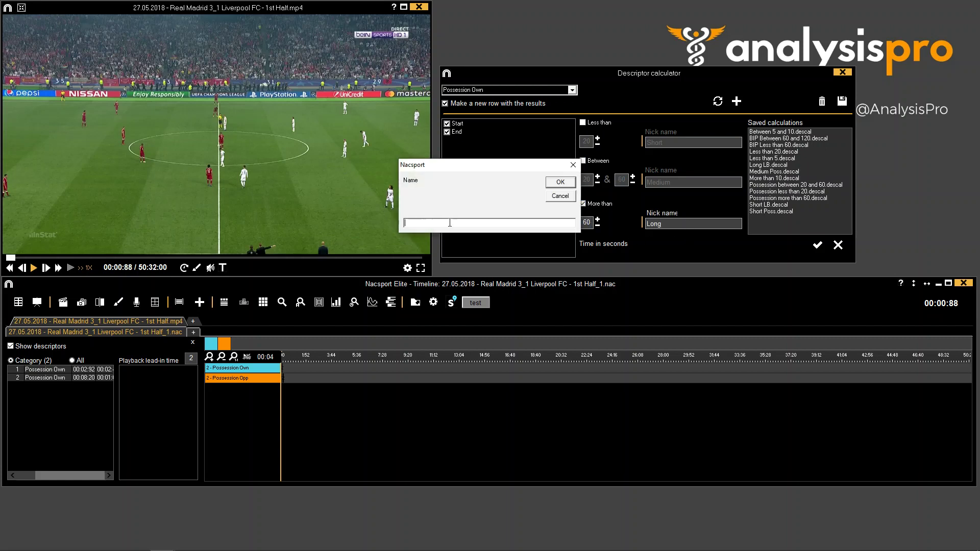
pyautogui.write('Long Poss')
pyautogui.click(560, 192)
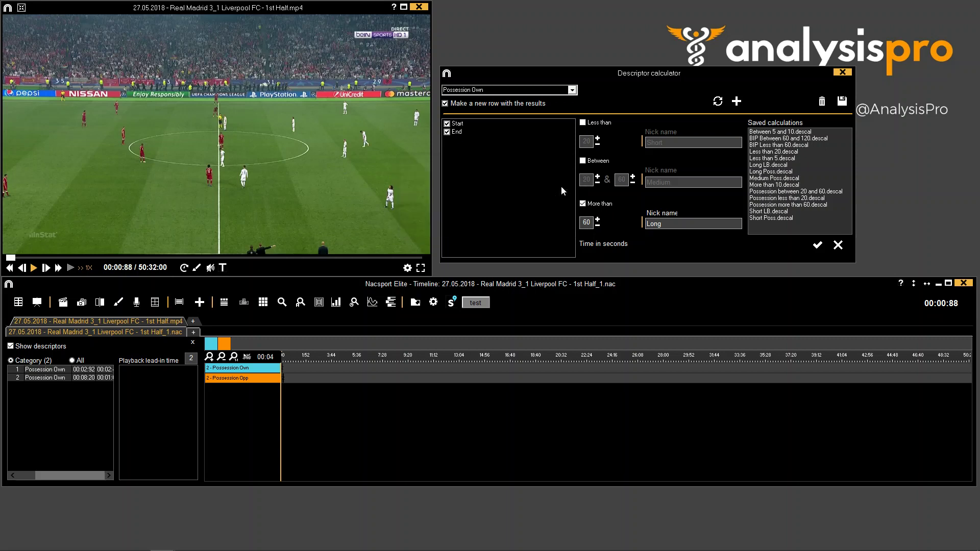
pyautogui.click(583, 162)
pyautogui.click(582, 122)
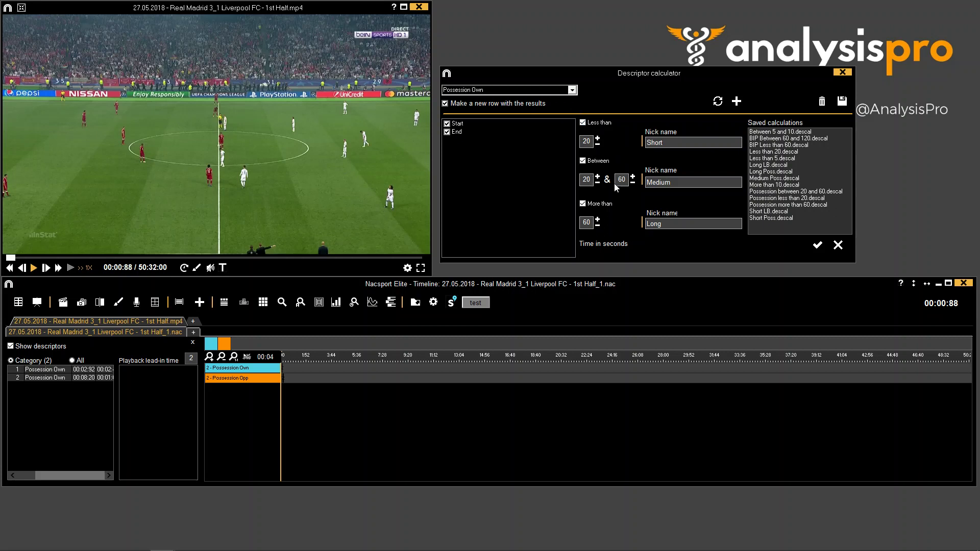
# - Apply the calculator to create the Possession Own Short row, then play its clips
pyautogui.click(817, 245)
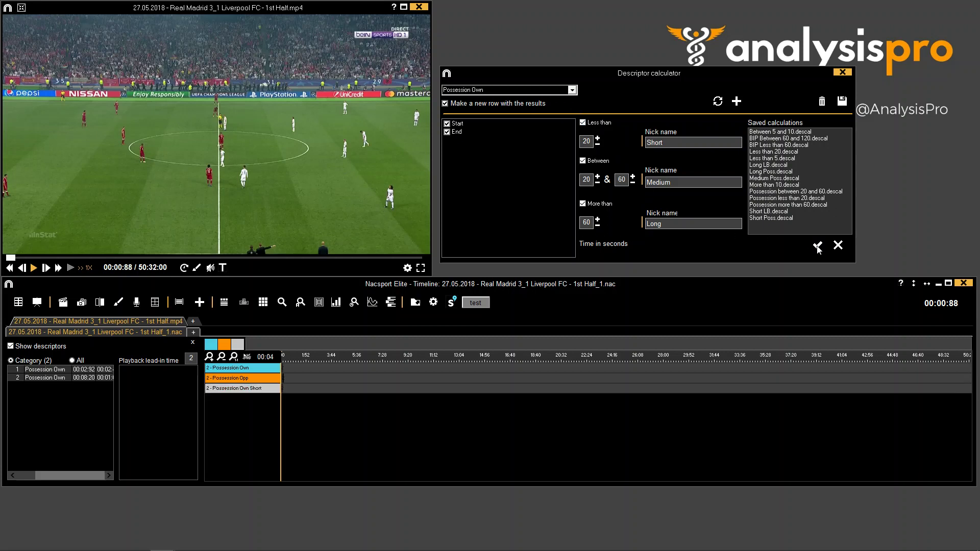
pyautogui.click(509, 315)
pyautogui.click(262, 391)
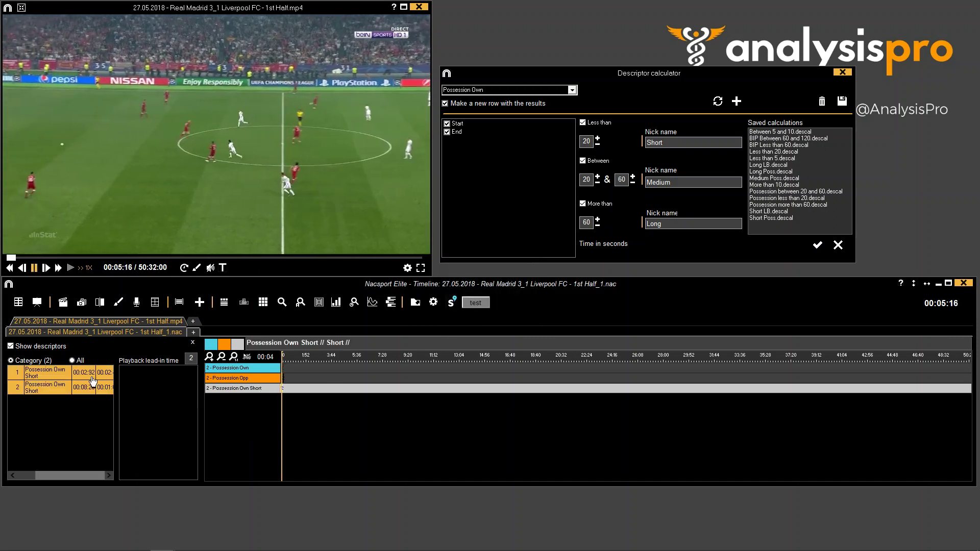
pyautogui.click(51, 372)
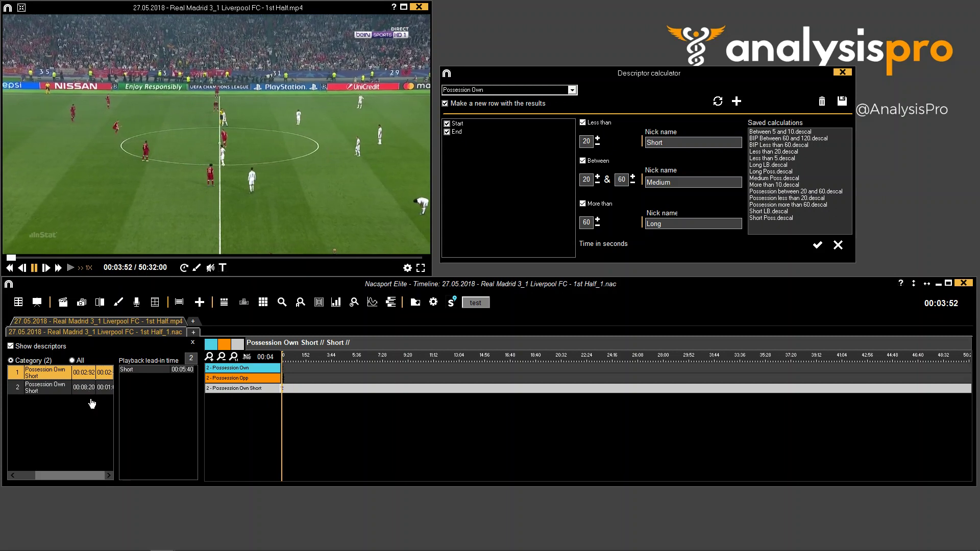
pyautogui.click(103, 389)
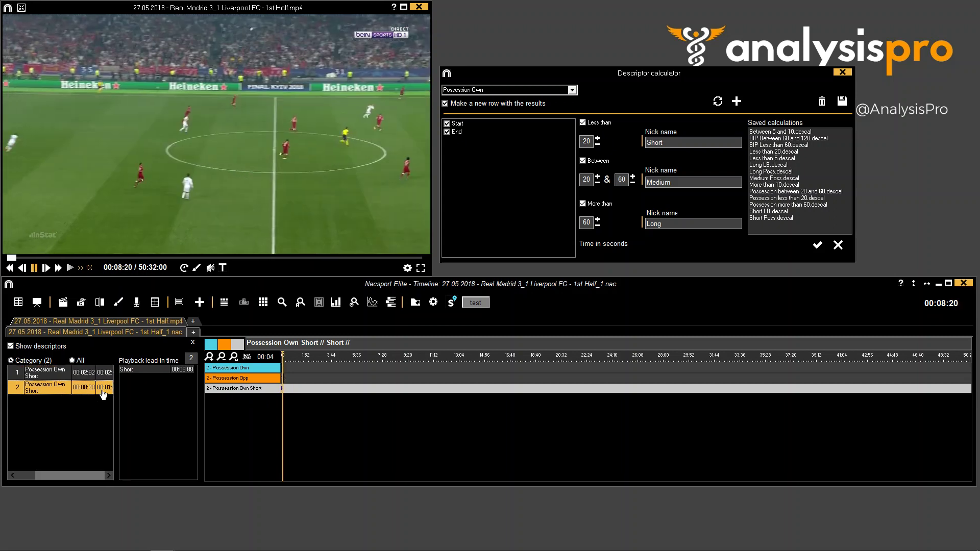
pyautogui.click(227, 369)
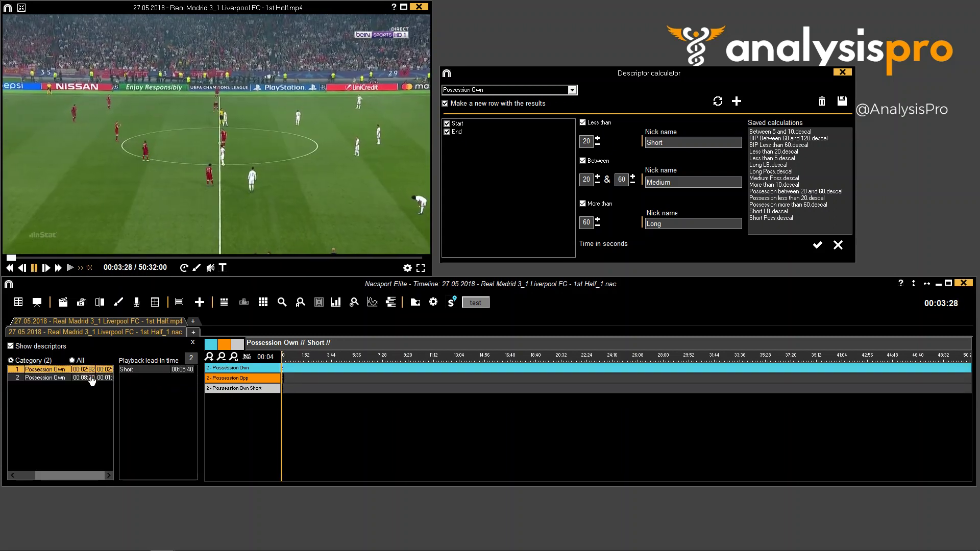
pyautogui.click(96, 377)
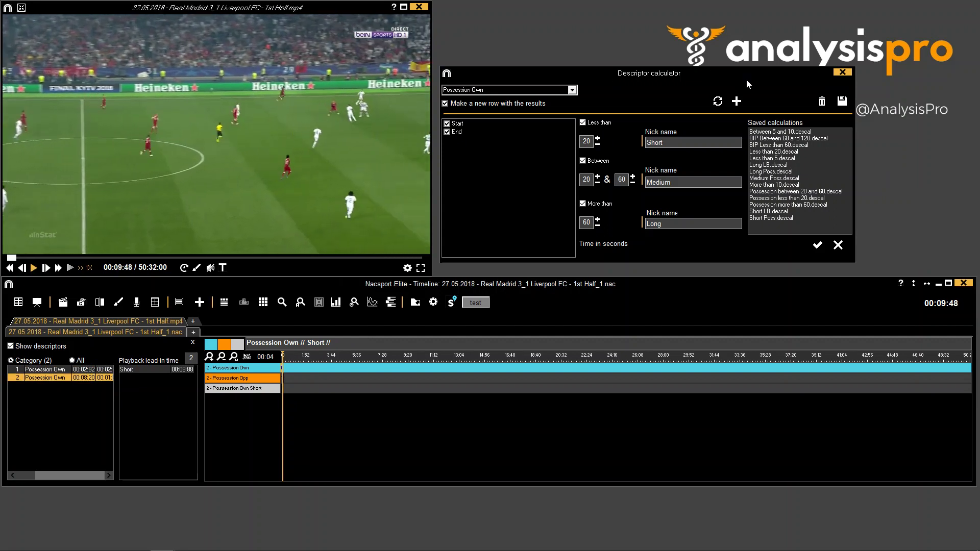
# - Close the descriptor calculator and bring up the New chart list of dashboards
pyautogui.click(842, 73)
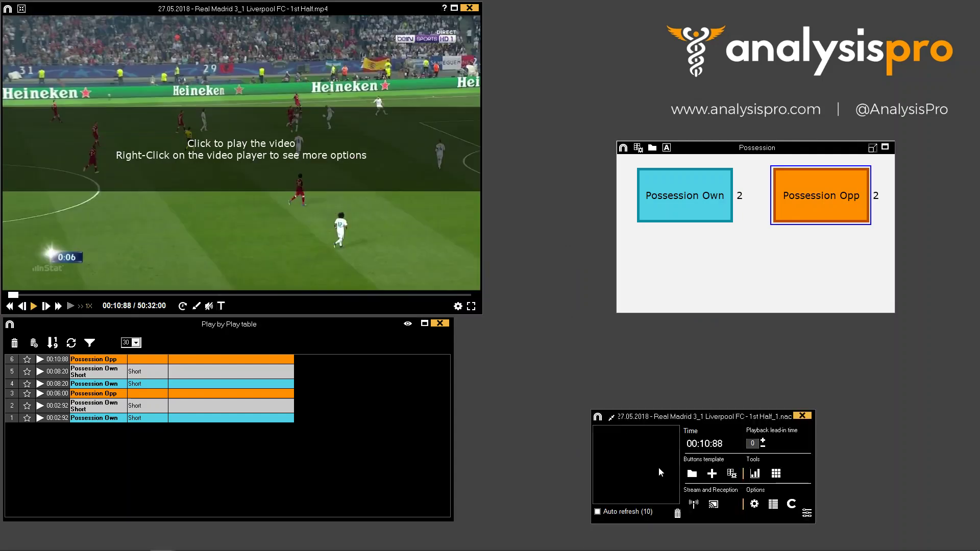
pyautogui.click(755, 474)
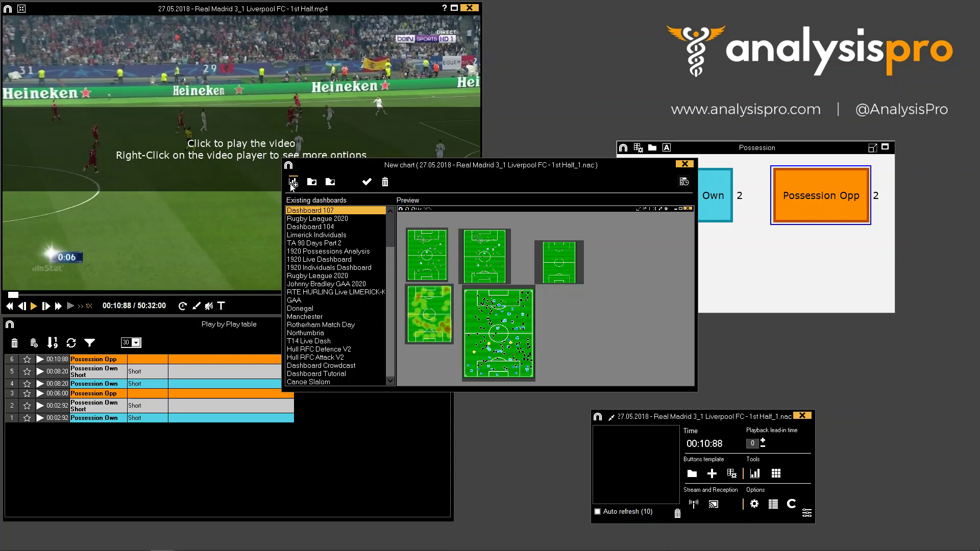
# - Create a new dashboard and shrink its window
pyautogui.click(293, 182)
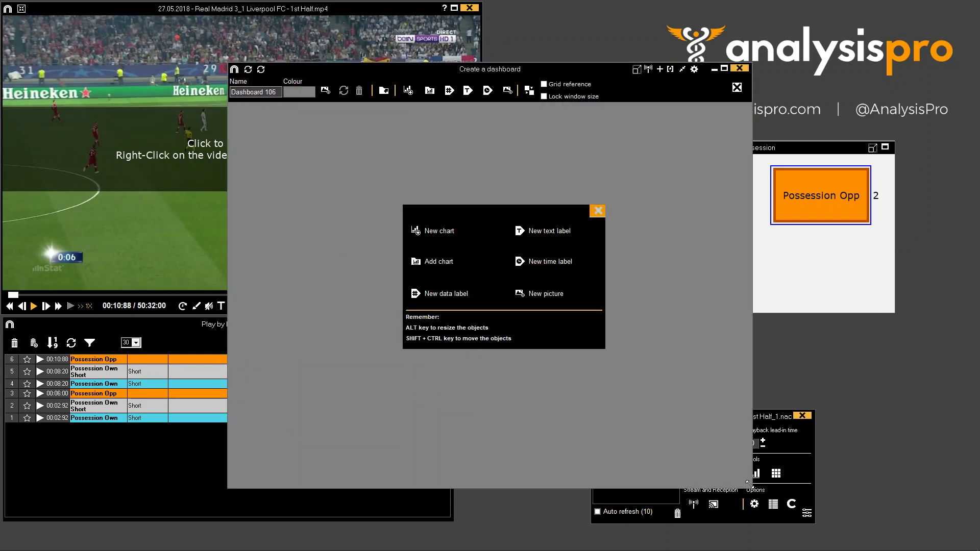
pyautogui.moveTo(683, 373); pyautogui.dragTo(644, 179)
pyautogui.click(597, 210)
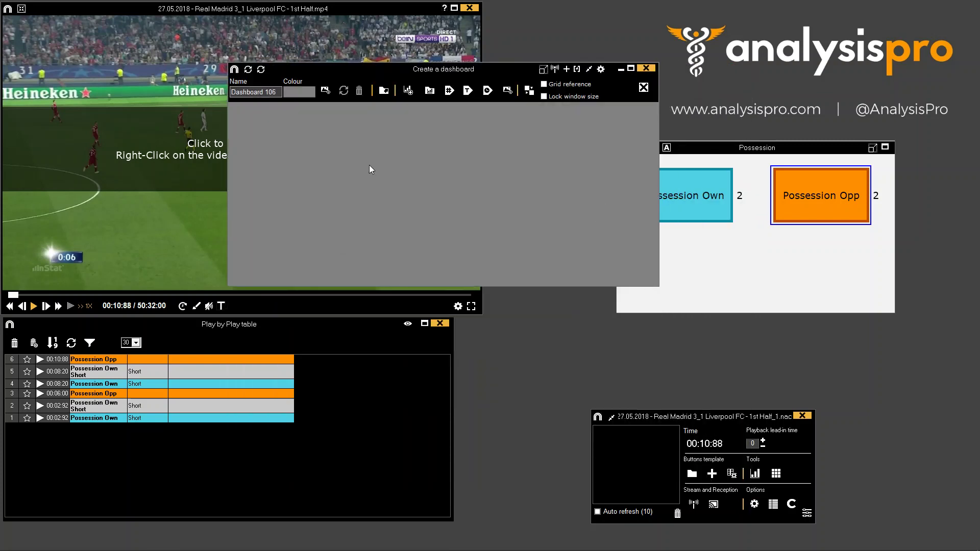
# - Add a descriptor calculator label from Short Poss.descal nicknamed 'Short Possessions'
pyautogui.rightClick(325, 148)
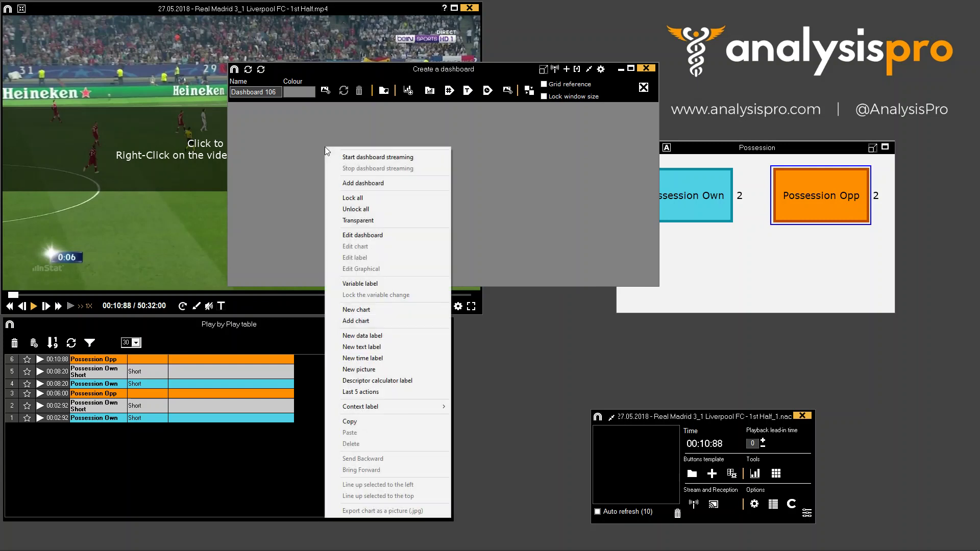
pyautogui.click(395, 380)
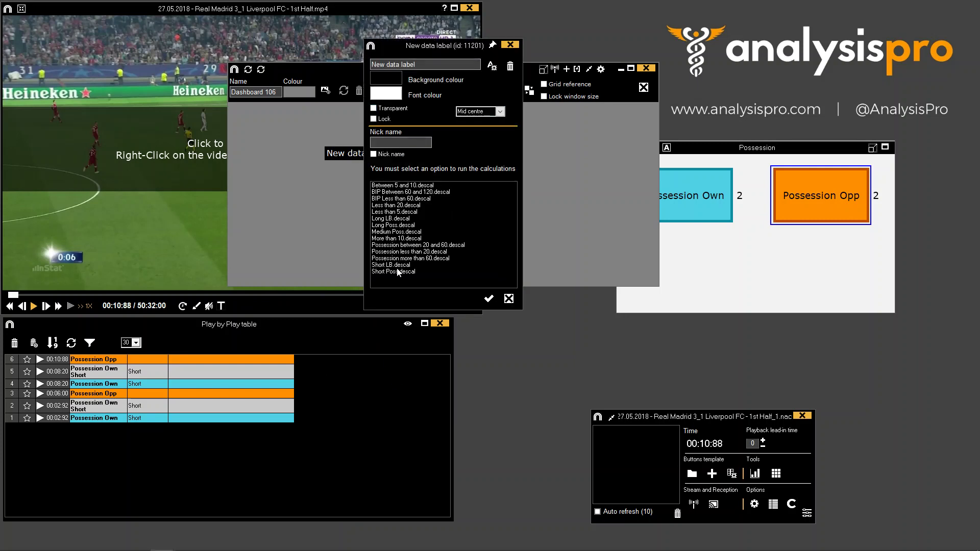
pyautogui.click(391, 273)
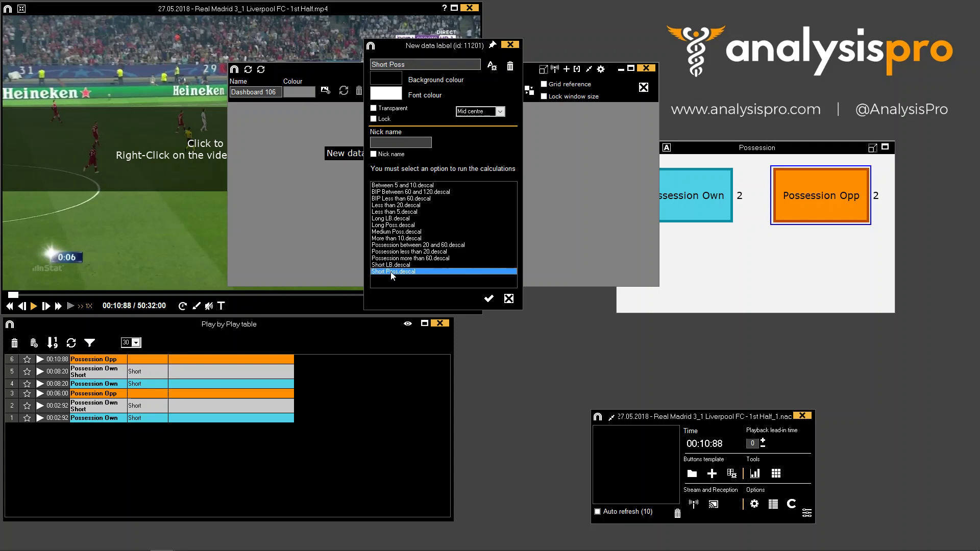
pyautogui.click(383, 151)
pyautogui.click(389, 144)
pyautogui.write('Short Possessio')
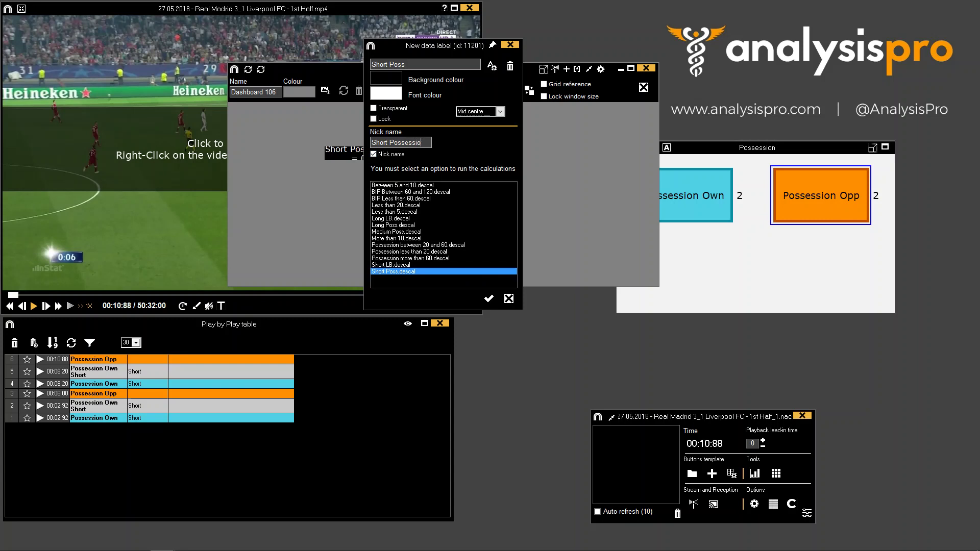
pyautogui.write('ns')
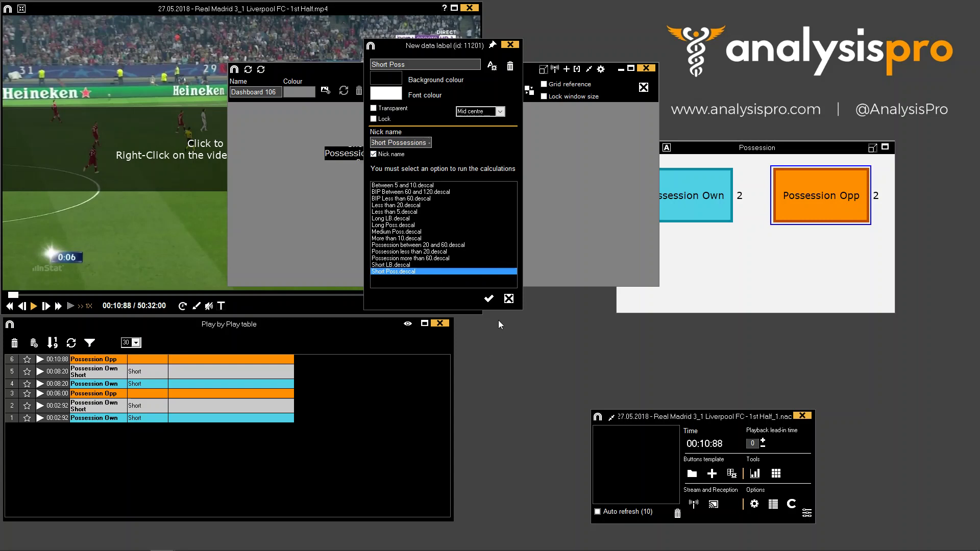
pyautogui.click(488, 299)
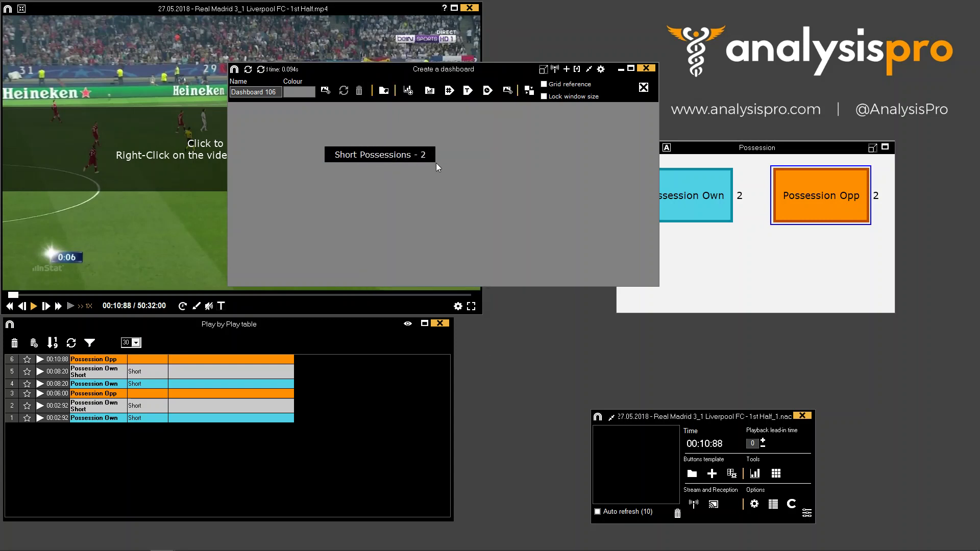
# - Add a 'Medium Possessions' label from Medium Poss.descal, placed under Short Possessions
pyautogui.rightClick(354, 182)
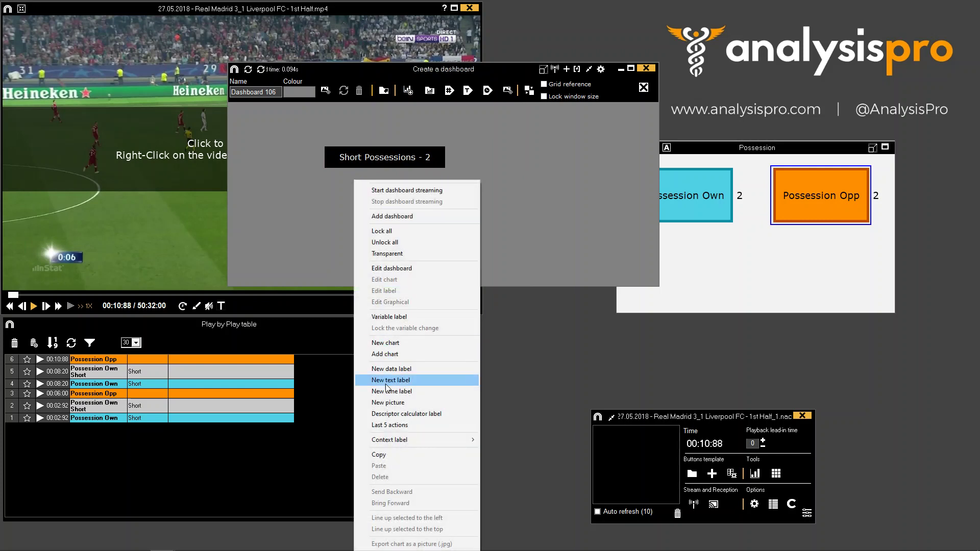
pyautogui.click(398, 414)
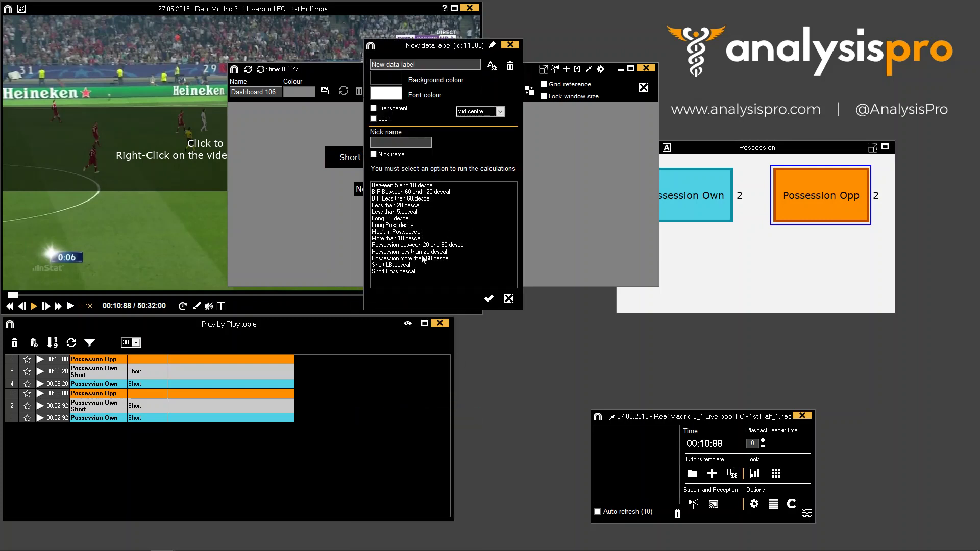
pyautogui.click(391, 232)
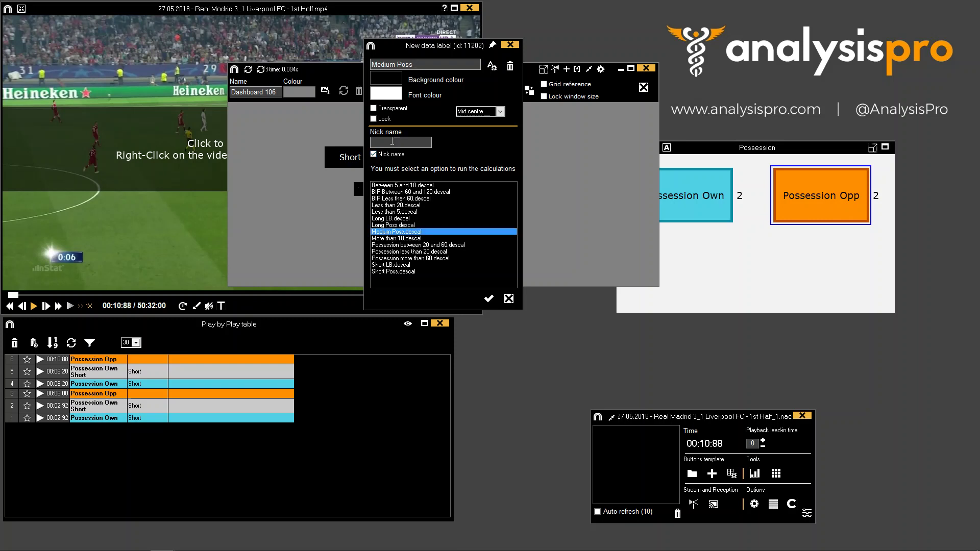
pyautogui.write('Possessions -')
pyautogui.click(488, 298)
pyautogui.moveTo(413, 198)
pyautogui.mouseDown()
pyautogui.moveTo(479, 213)
pyautogui.moveTo(398, 197)
pyautogui.mouseUp()
# - Add a 'Long Possessions' label from Long Poss.descal under Medium, then rearrange the windows
pyautogui.rightClick(368, 234)
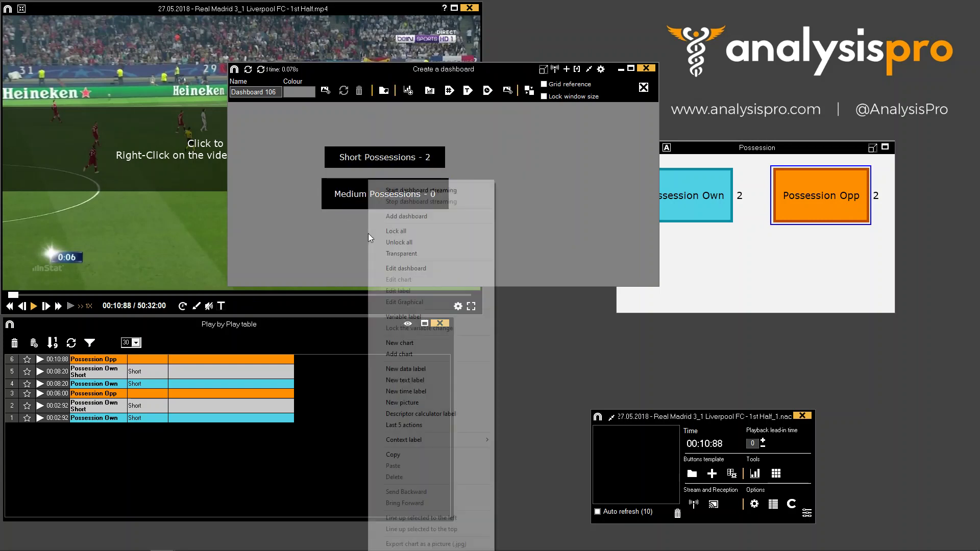
pyautogui.click(434, 412)
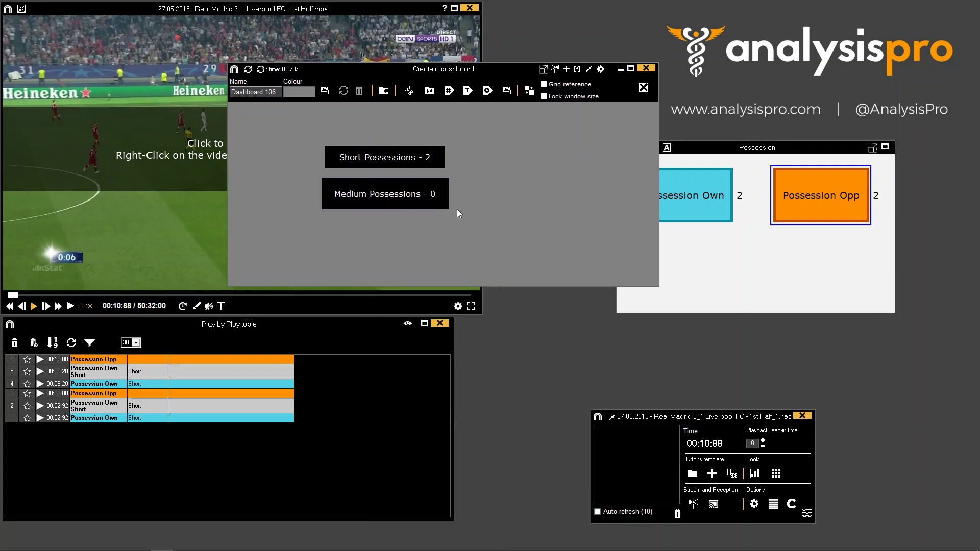
pyautogui.click(514, 265)
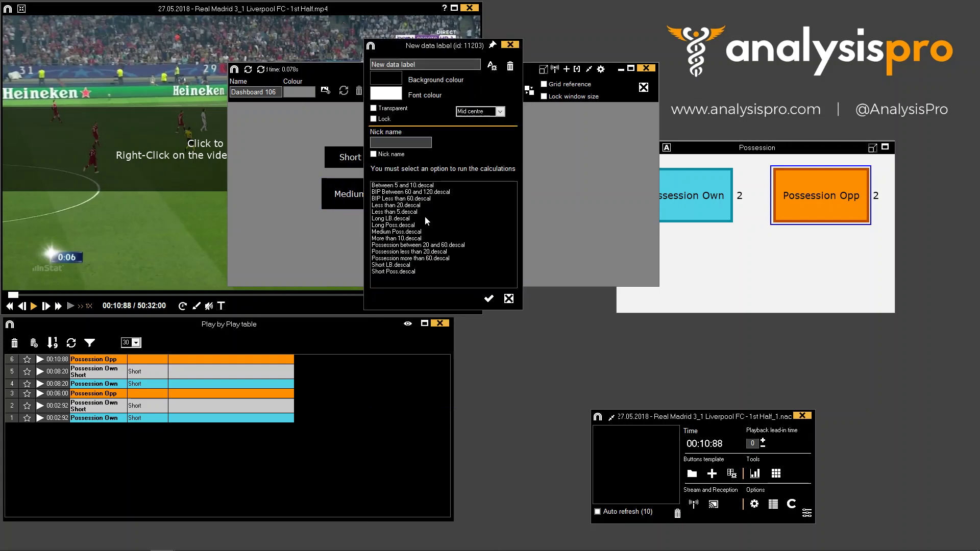
pyautogui.click(392, 225)
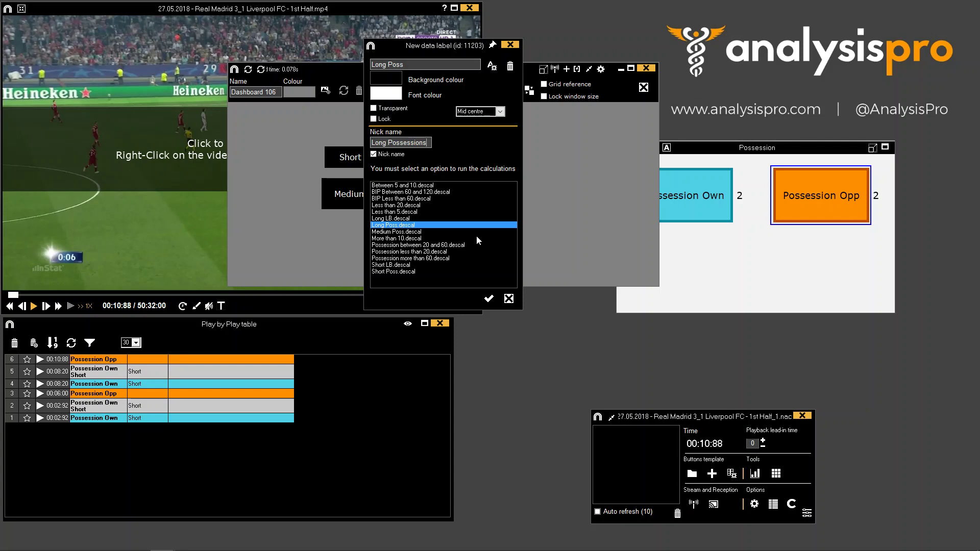
pyautogui.click(488, 301)
pyautogui.moveTo(408, 244); pyautogui.dragTo(461, 249)
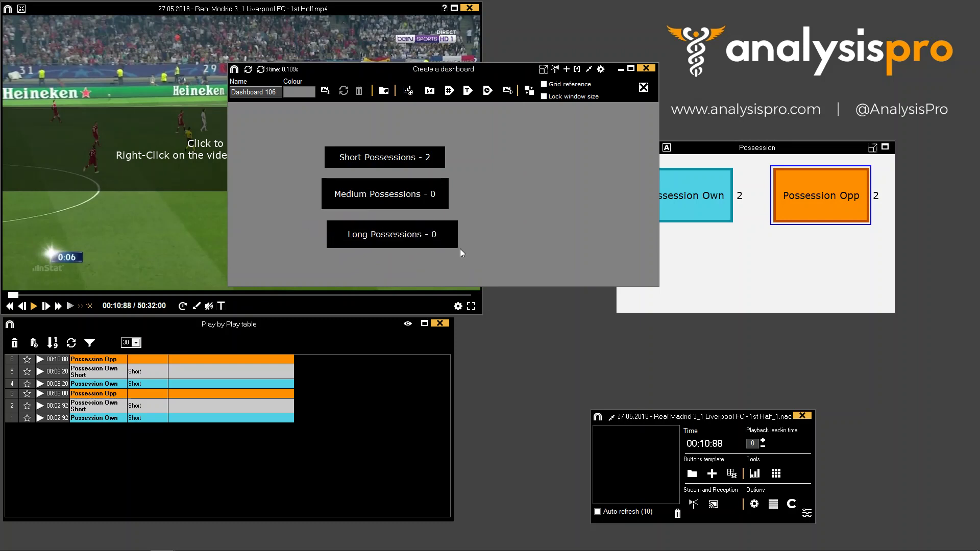
pyautogui.moveTo(409, 75); pyautogui.dragTo(662, 326)
pyautogui.moveTo(705, 143); pyautogui.dragTo(648, 132)
# - Play the match and tag four Possession Own and one Possession Opp as possession changes
pyautogui.press('space')
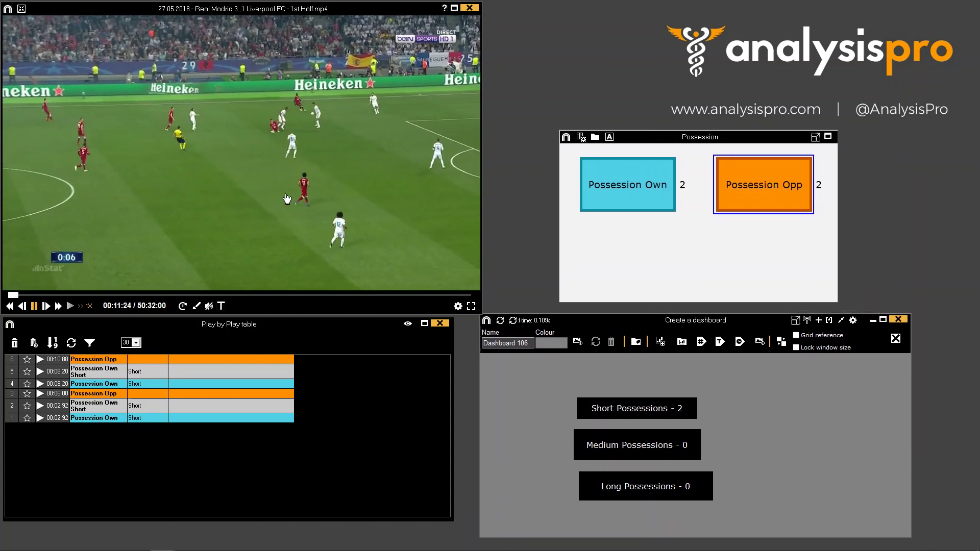
pyautogui.click(642, 196)
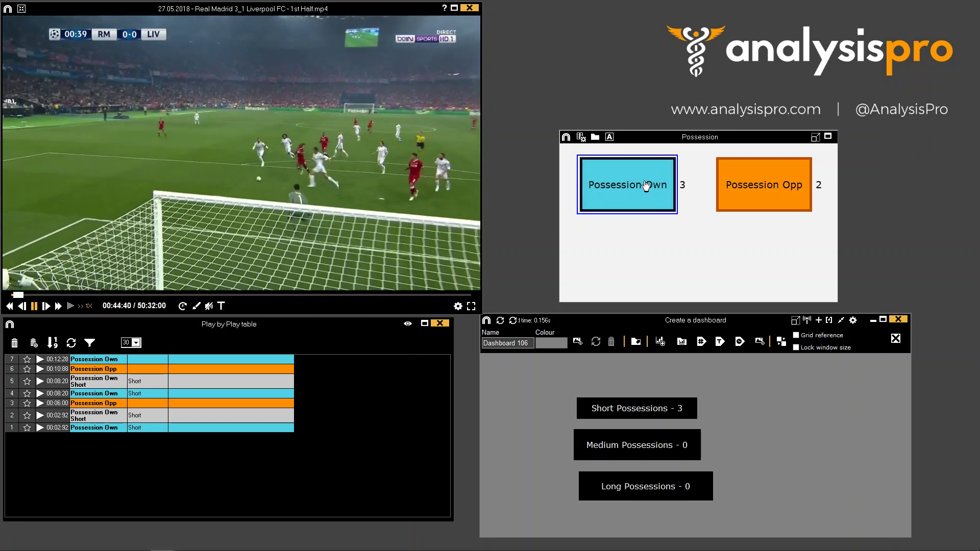
pyautogui.click(656, 207)
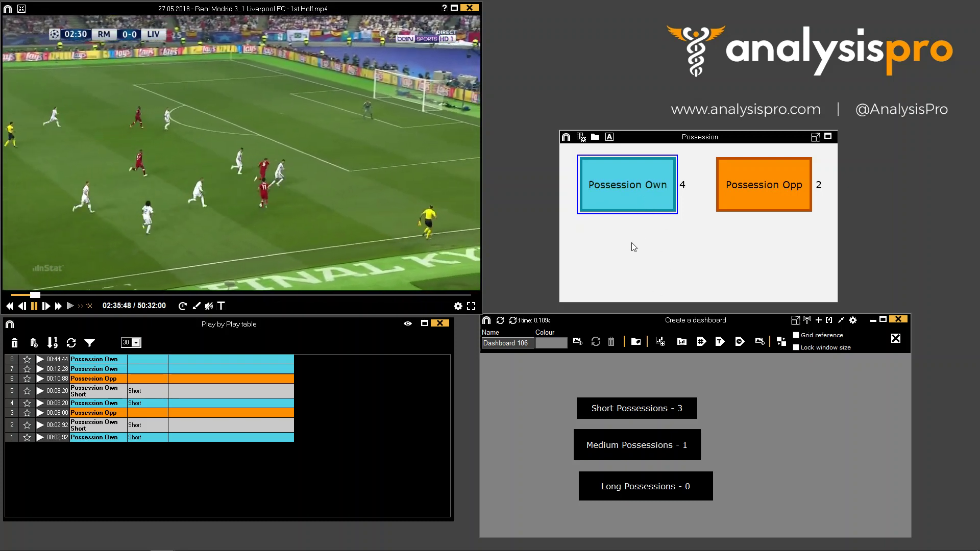
pyautogui.click(647, 201)
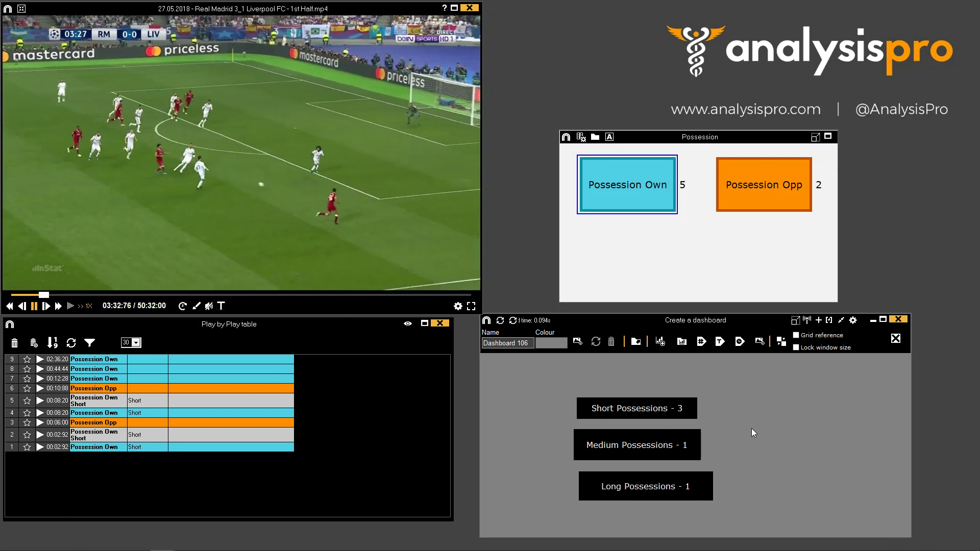
pyautogui.click(770, 195)
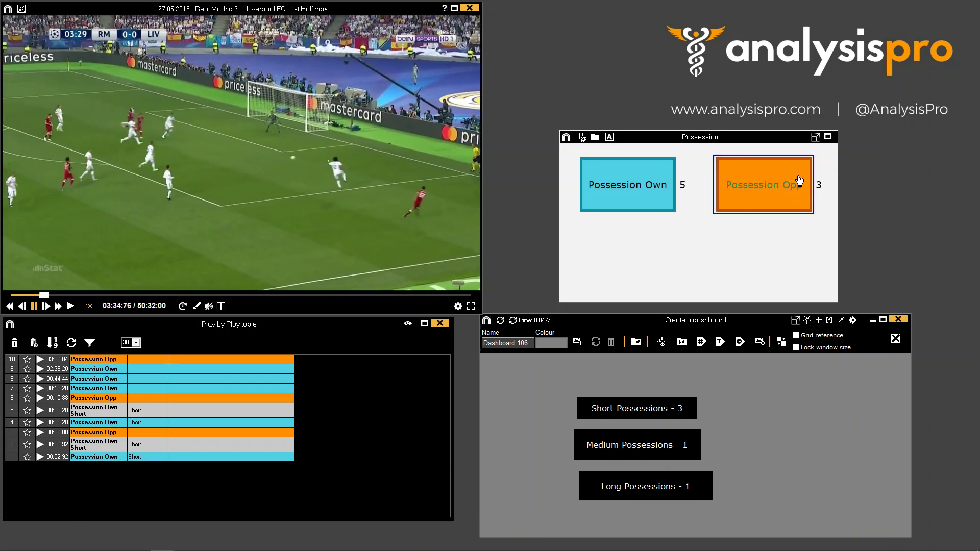
pyautogui.click(647, 191)
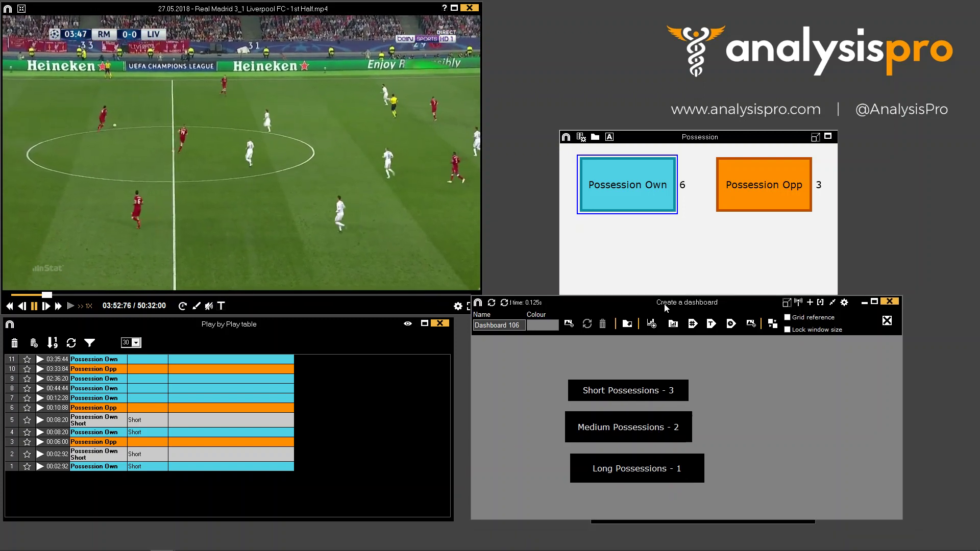
# - Move the dashboard aside, close the capture windows, and reopen the timeline's descriptor calculator
pyautogui.moveTo(653, 328); pyautogui.dragTo(455, 176)
pyautogui.click(807, 515)
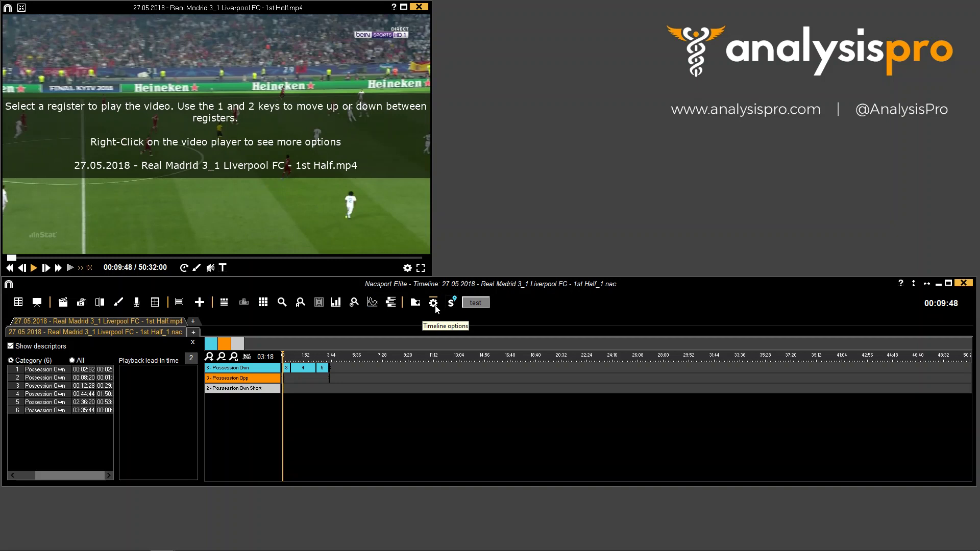
pyautogui.click(354, 303)
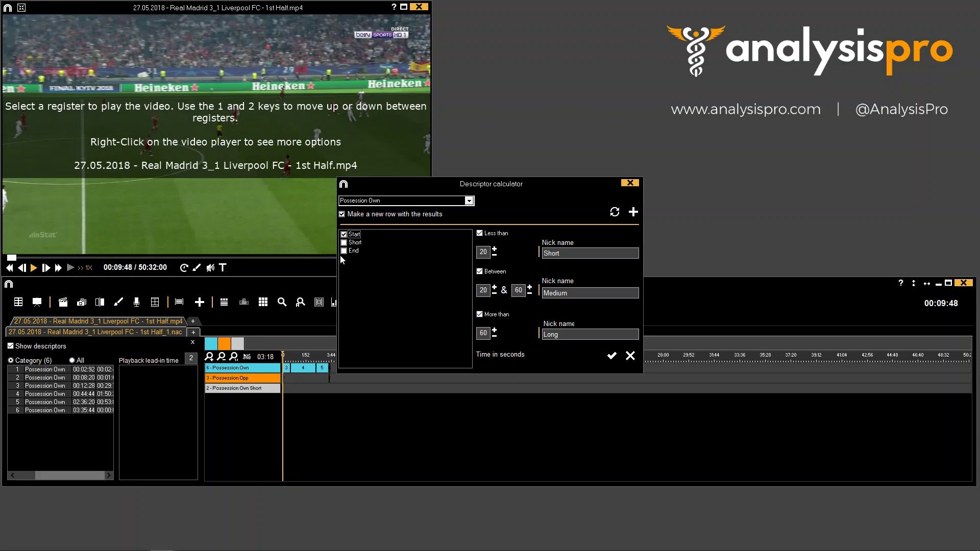
# - Apply the calculator to add Possession Own Medium and Long rows, then play the Long register
pyautogui.click(610, 357)
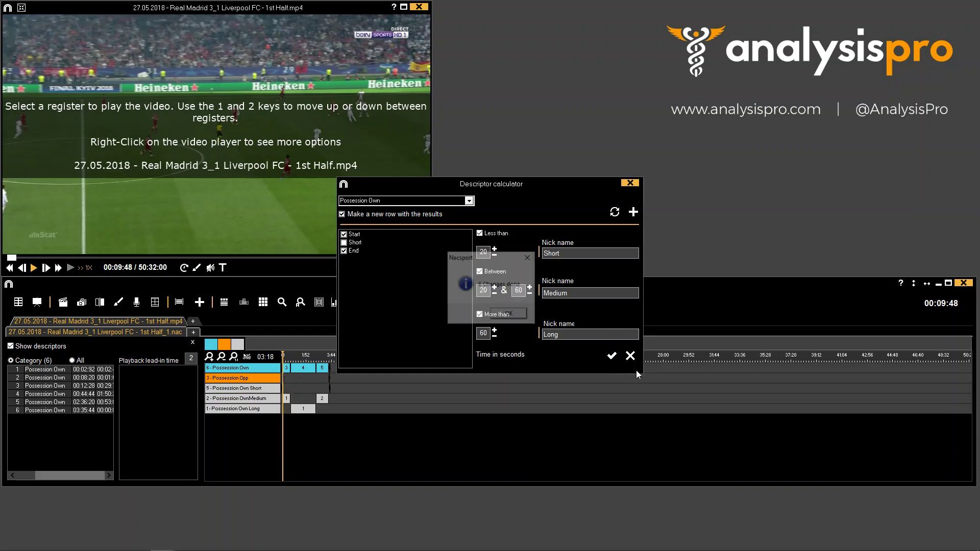
pyautogui.click(511, 315)
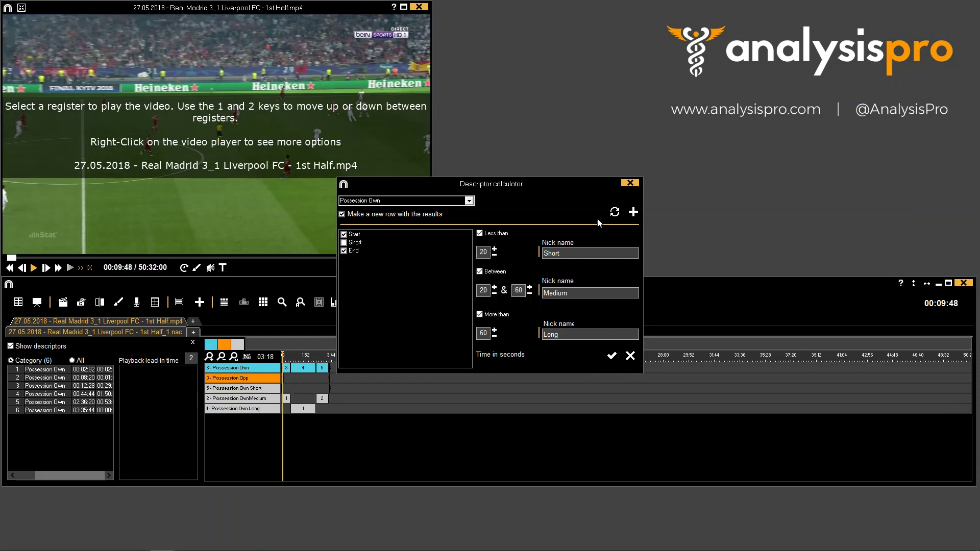
pyautogui.click(630, 183)
pyautogui.click(250, 397)
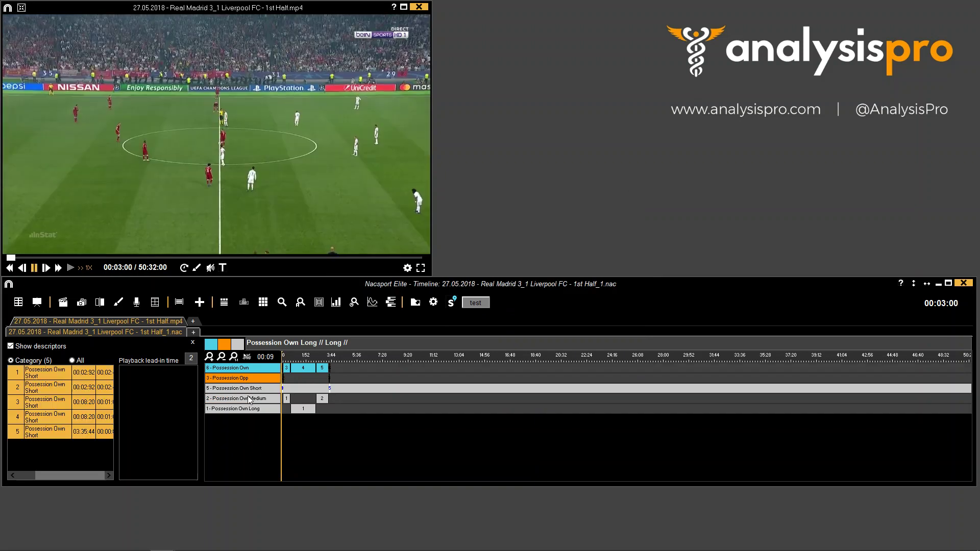
pyautogui.click(247, 409)
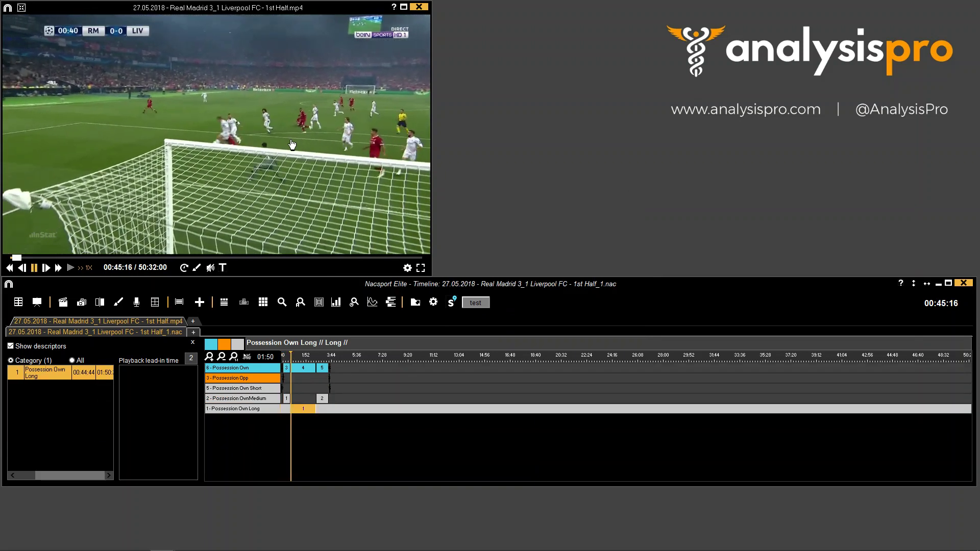